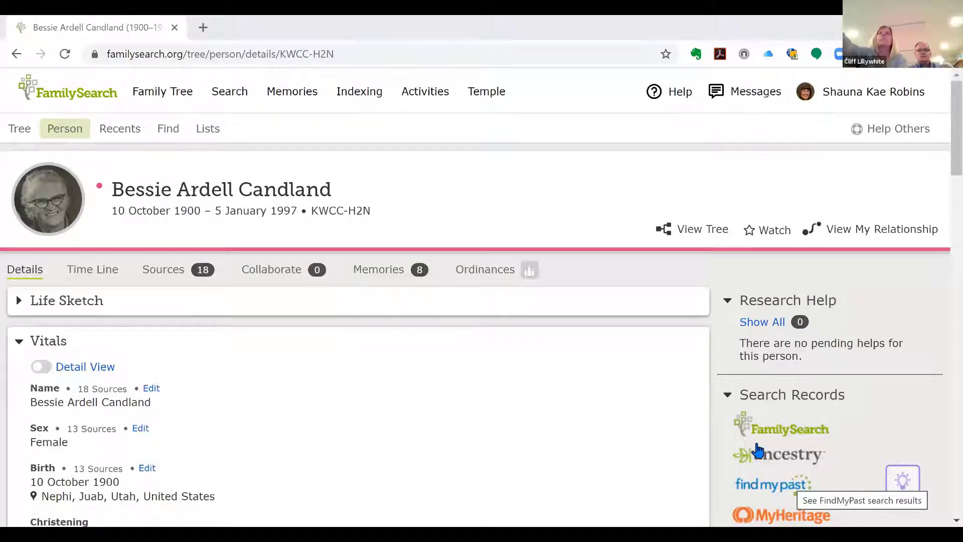
Step: Scroll through the 1900–1997 ancestor's Details tab and return to the top
scroll(648, 376, down, 1)
scroll(642, 369, down, 5)
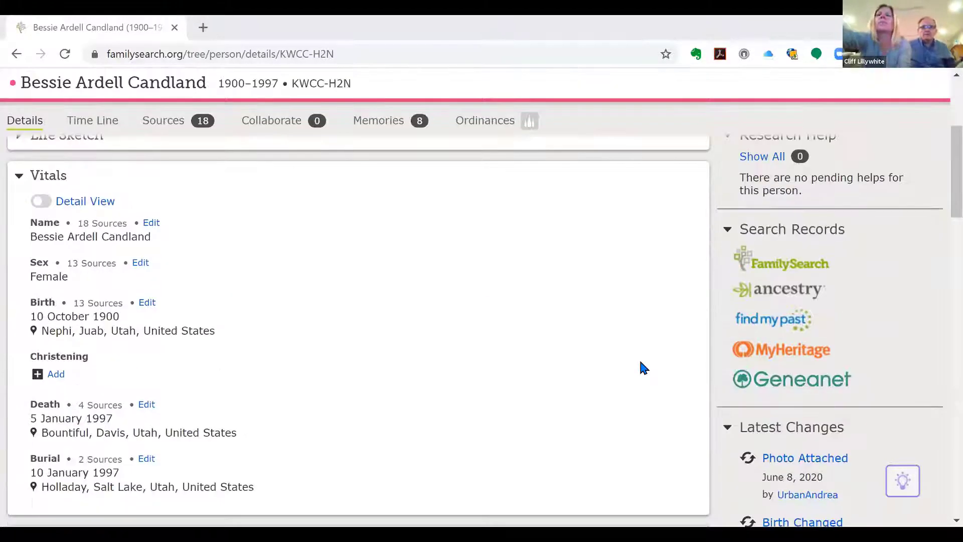
scroll(641, 371, up, 4)
scroll(634, 372, down, 1)
scroll(635, 371, up, 3)
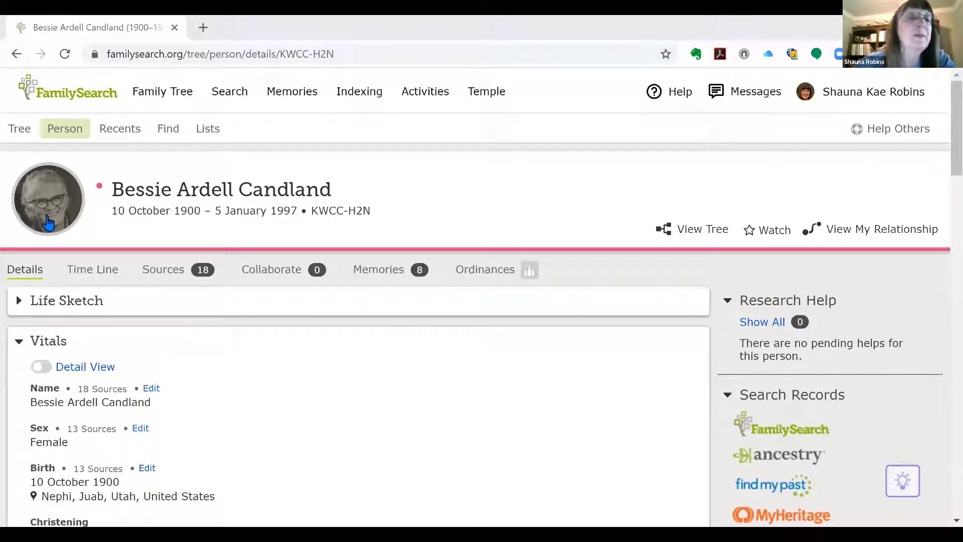
Step: Replace her portrait with the close-up photo, zoomed out and centred, and save it
click(48, 222)
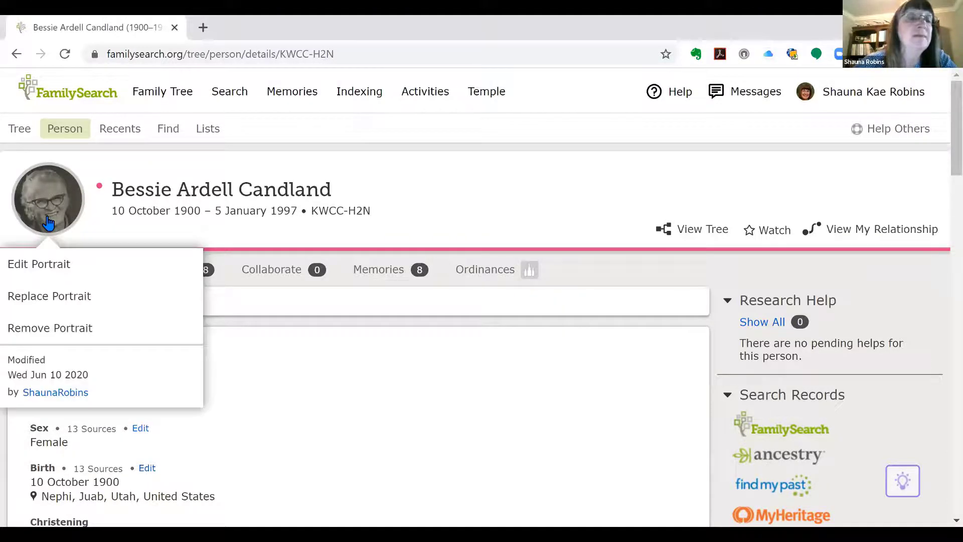
click(49, 300)
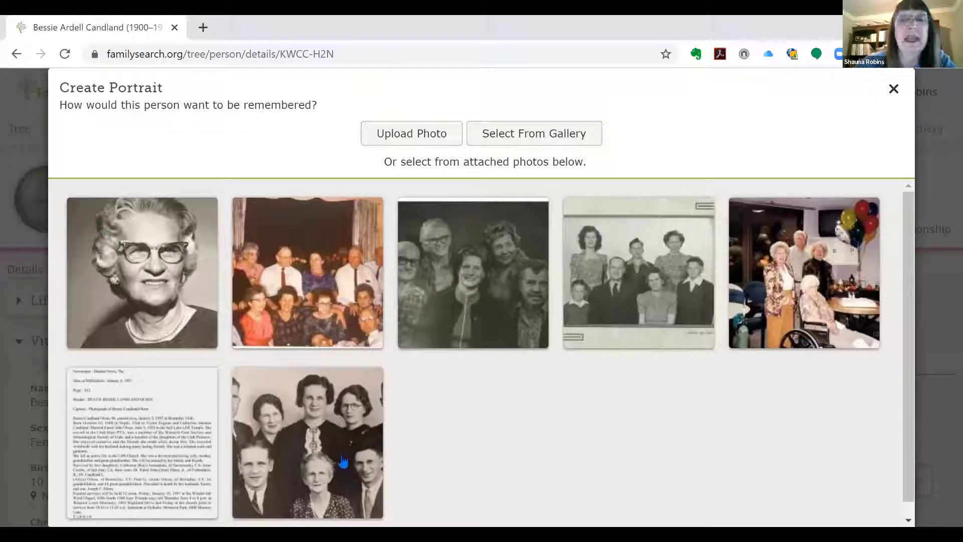
click(163, 307)
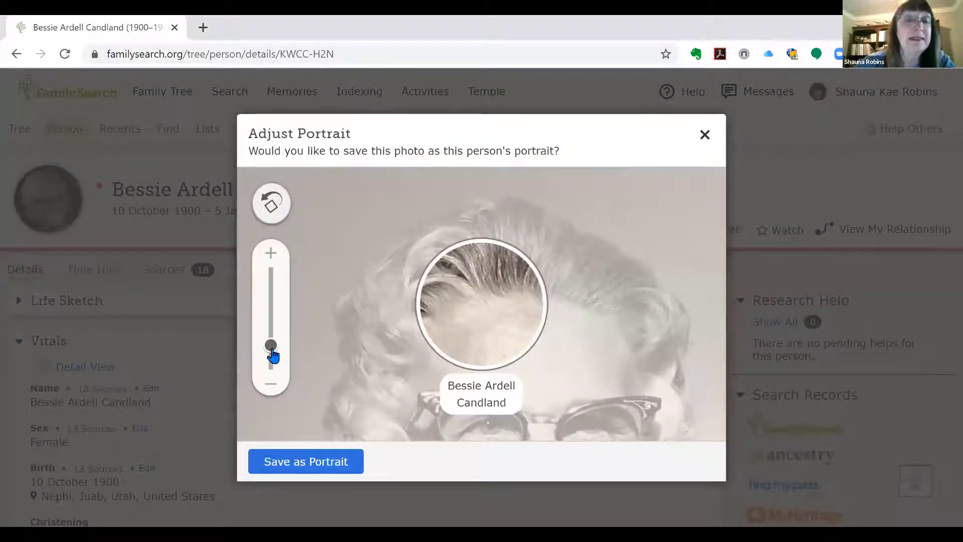
drag(273, 355, 274, 371)
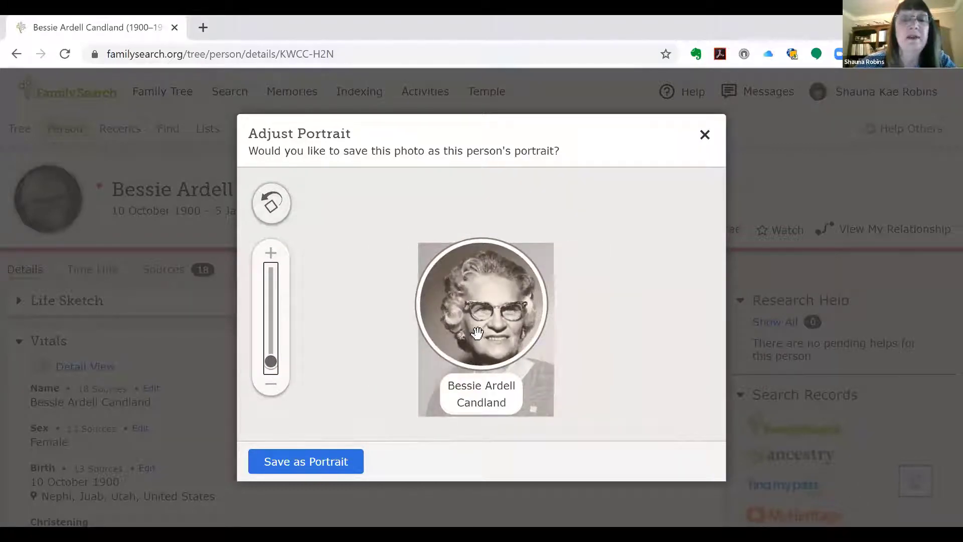
drag(478, 335, 470, 330)
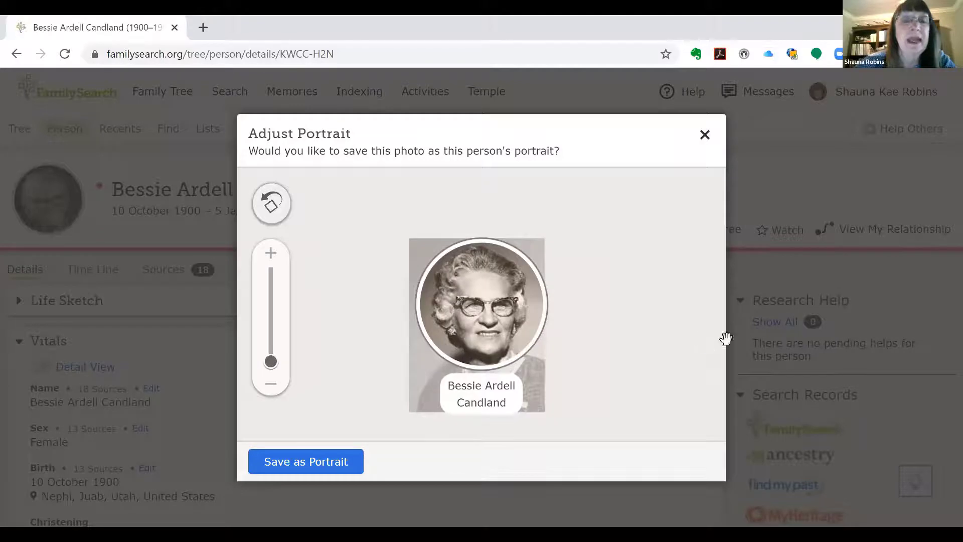
click(311, 471)
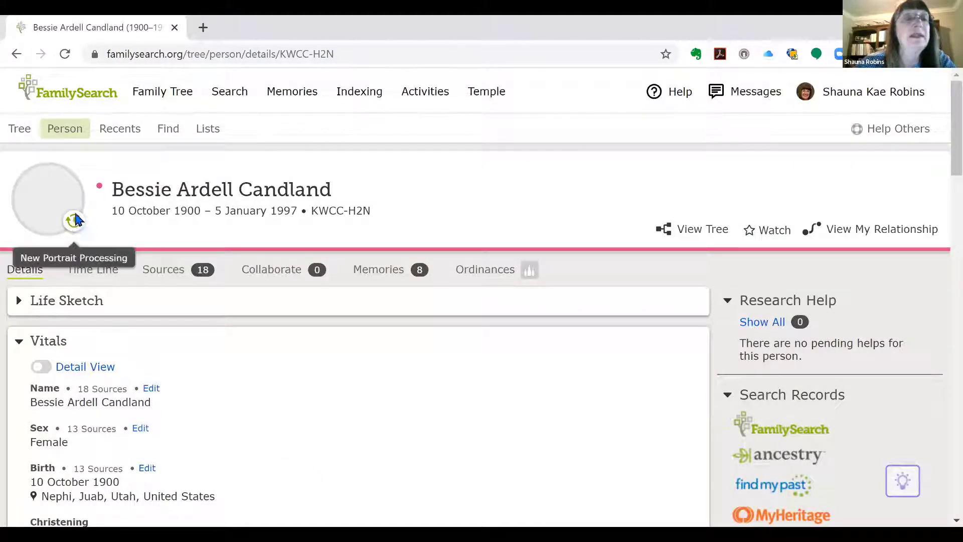
Step: Reload the person page so the new portrait appears, then go to the Tree chart
click(62, 56)
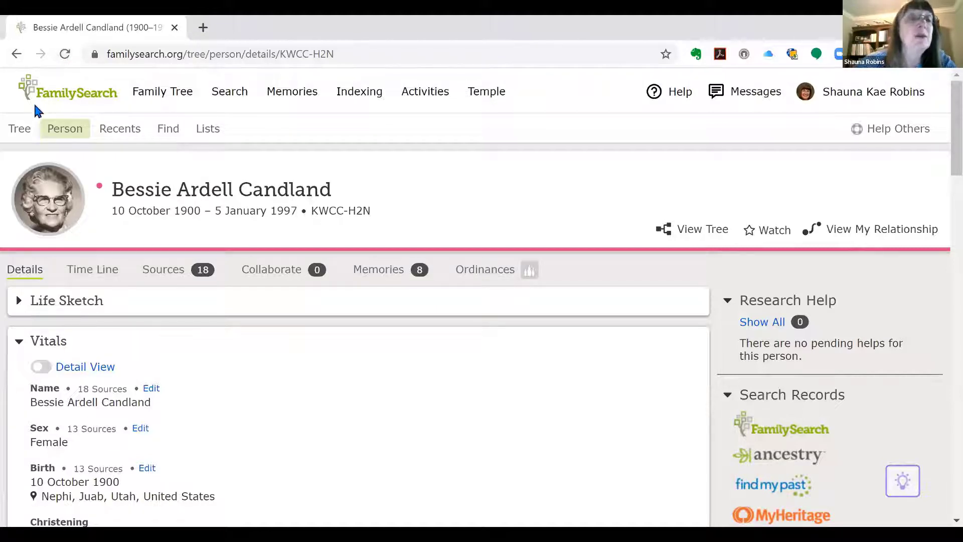
click(20, 134)
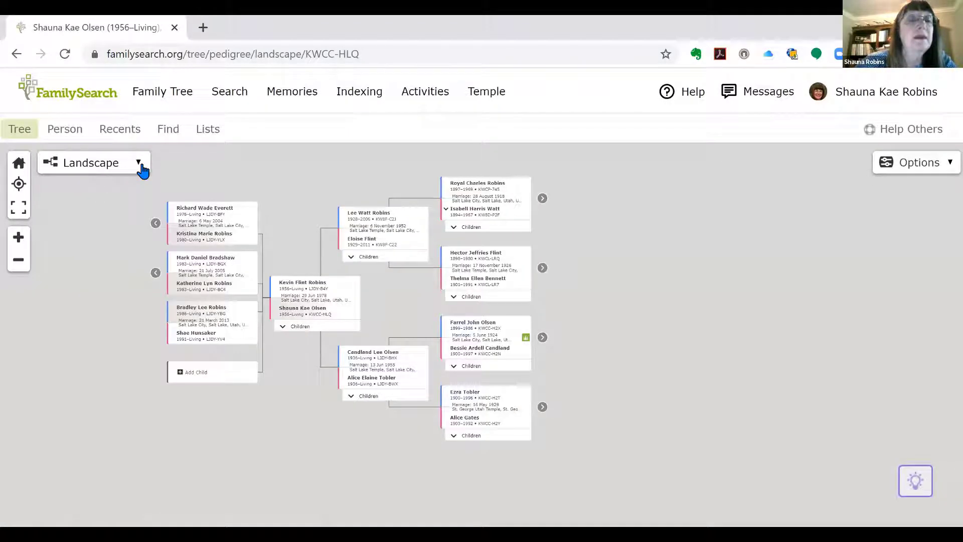
Step: Switch the tree to the Portrait layout with Portraits ticked so photos show on cards
click(138, 167)
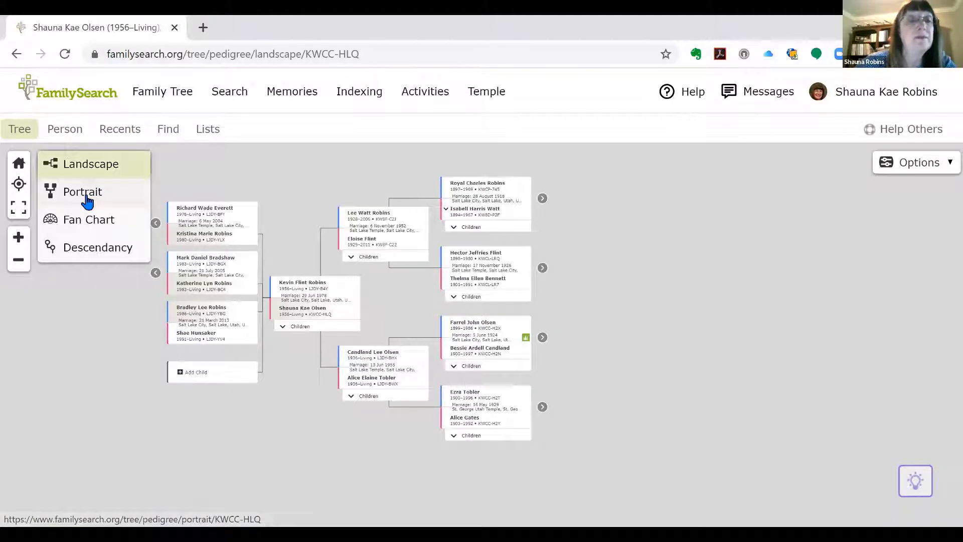
click(85, 196)
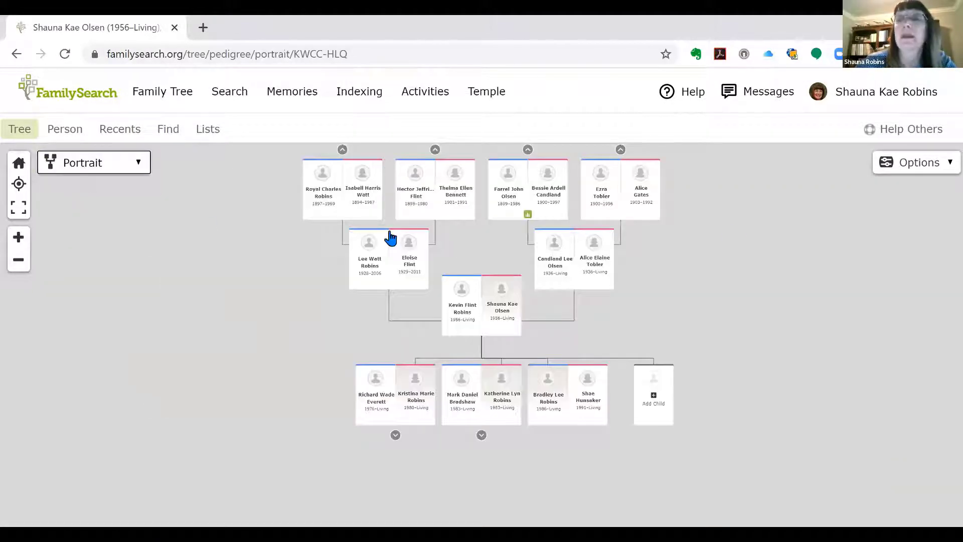
click(946, 169)
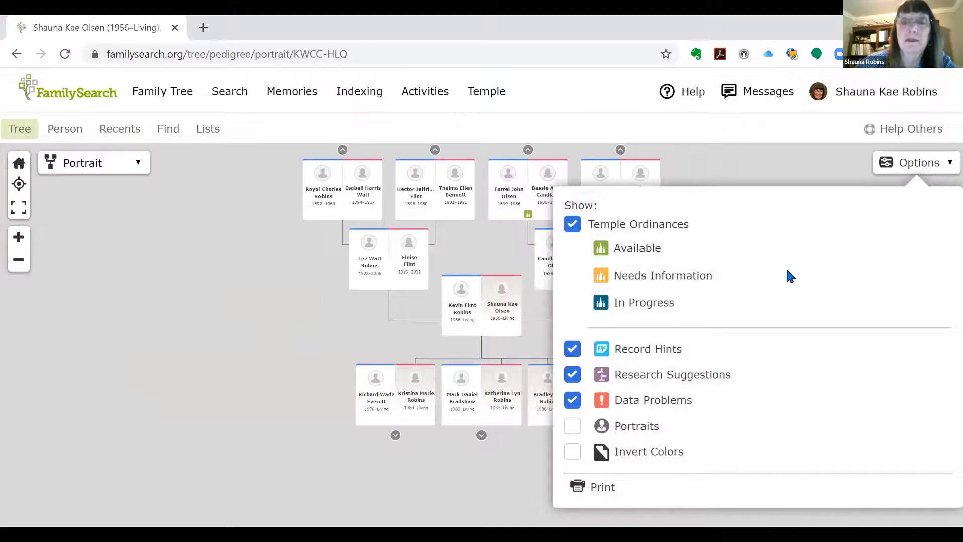
click(572, 427)
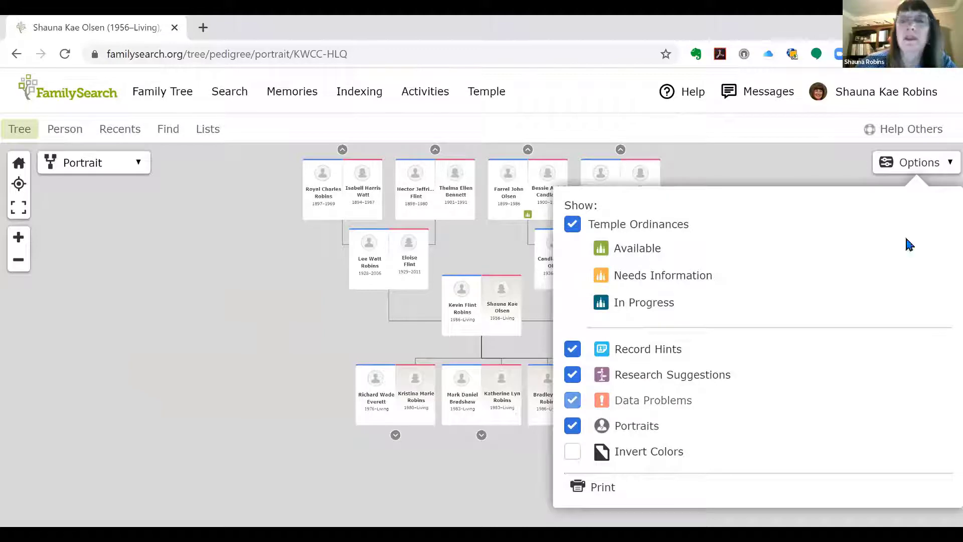
click(525, 288)
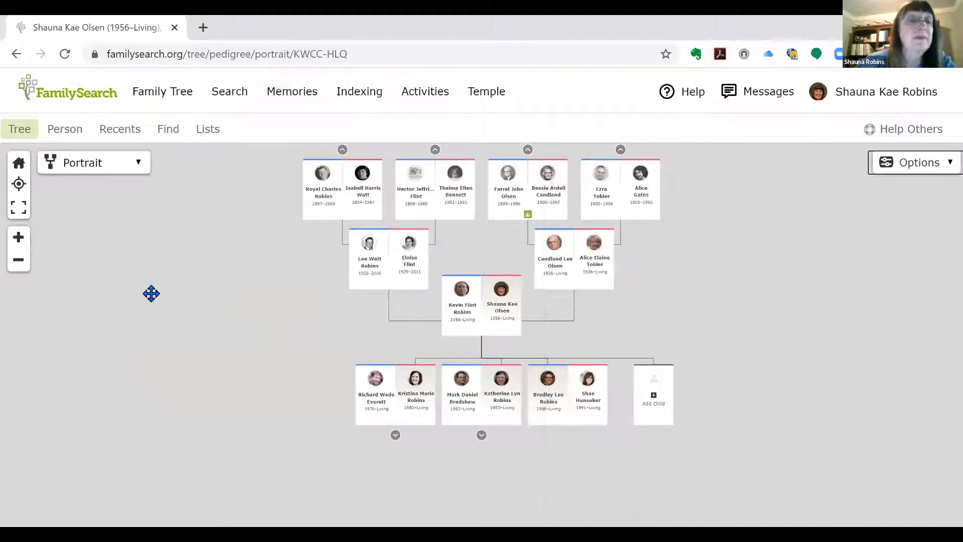
click(20, 246)
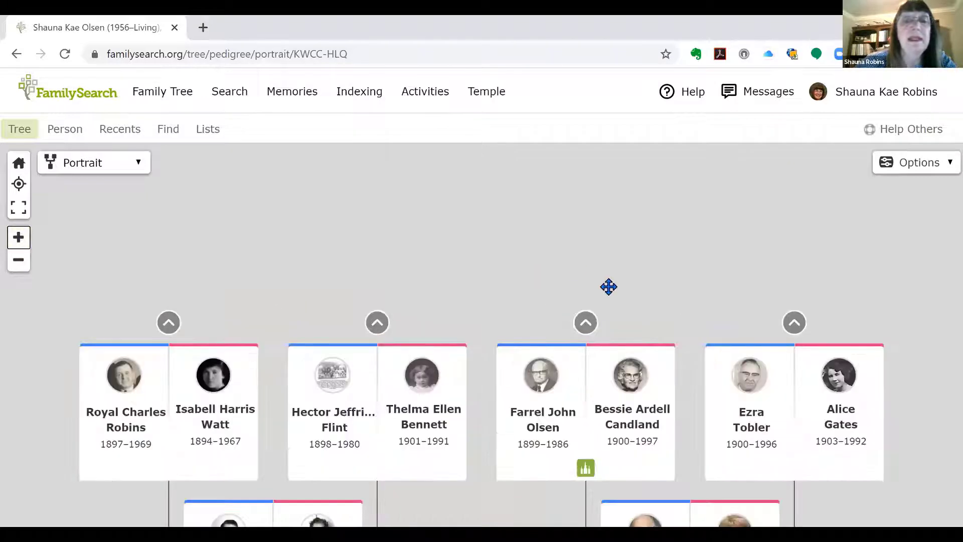
Step: Zoom out and pan the chart, then expand the parents above the 1899/1900 couple
scroll(544, 369, down, 3)
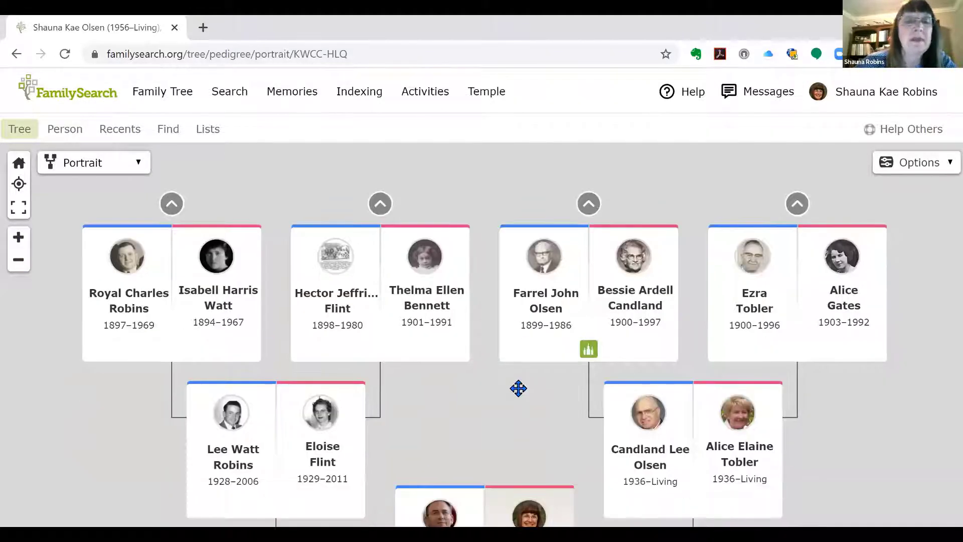
scroll(515, 281, down, 2)
scroll(507, 273, up, 3)
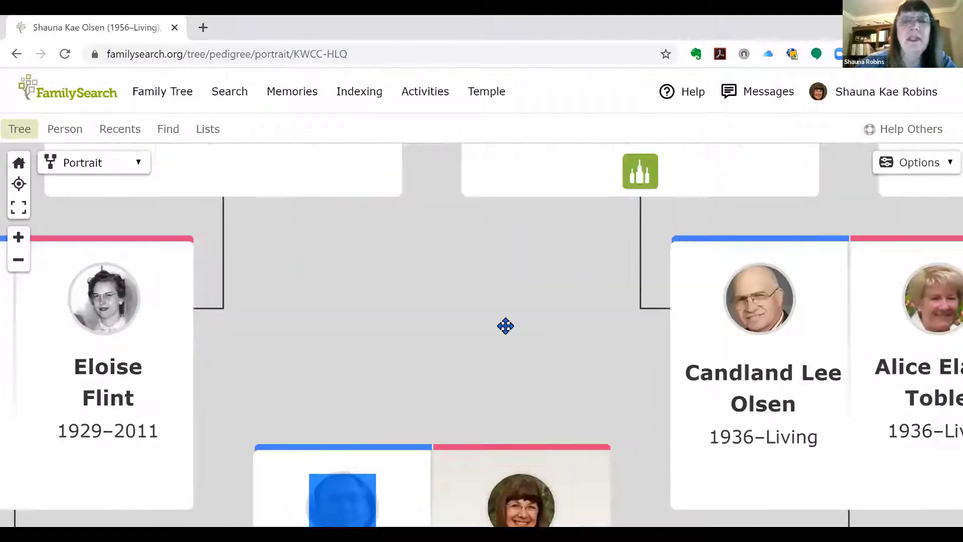
click(18, 262)
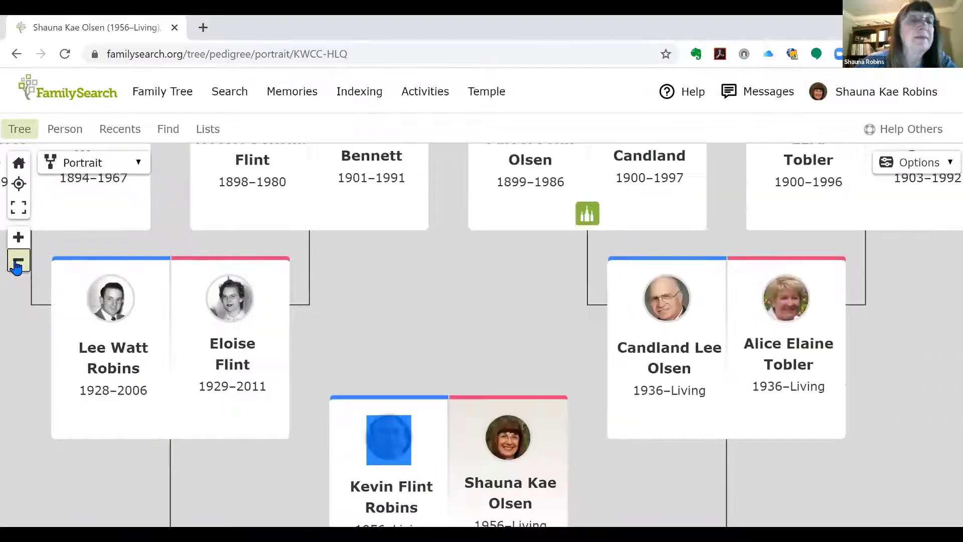
click(17, 262)
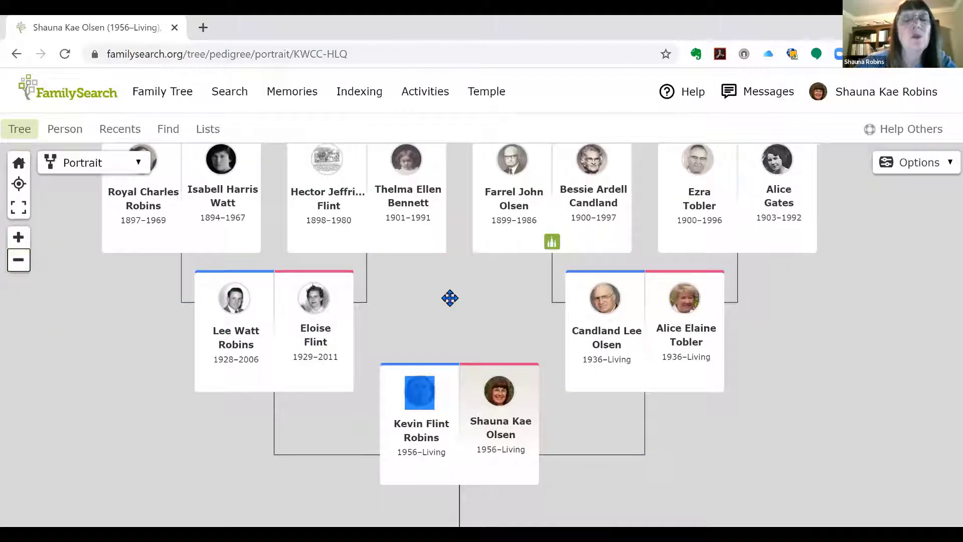
scroll(475, 366, up, 3)
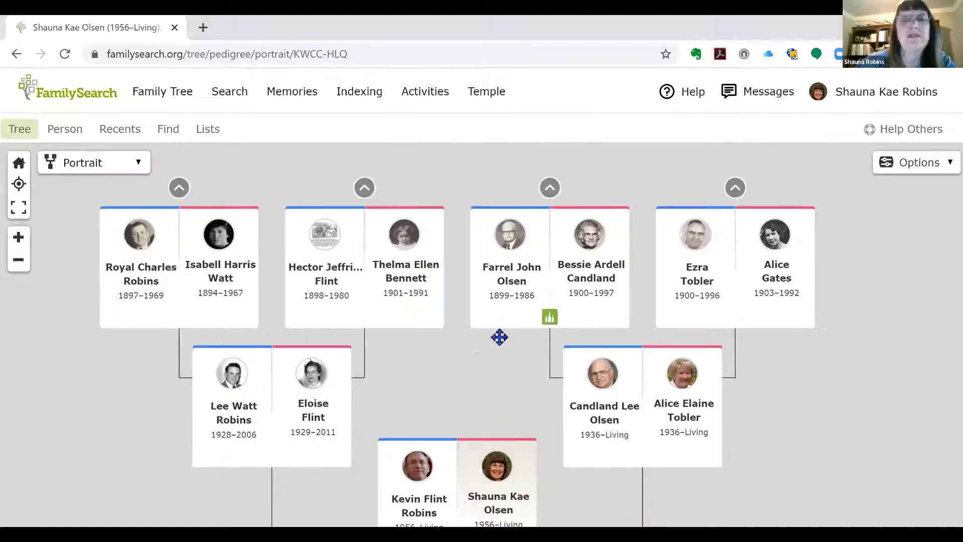
drag(462, 350, 458, 391)
click(549, 233)
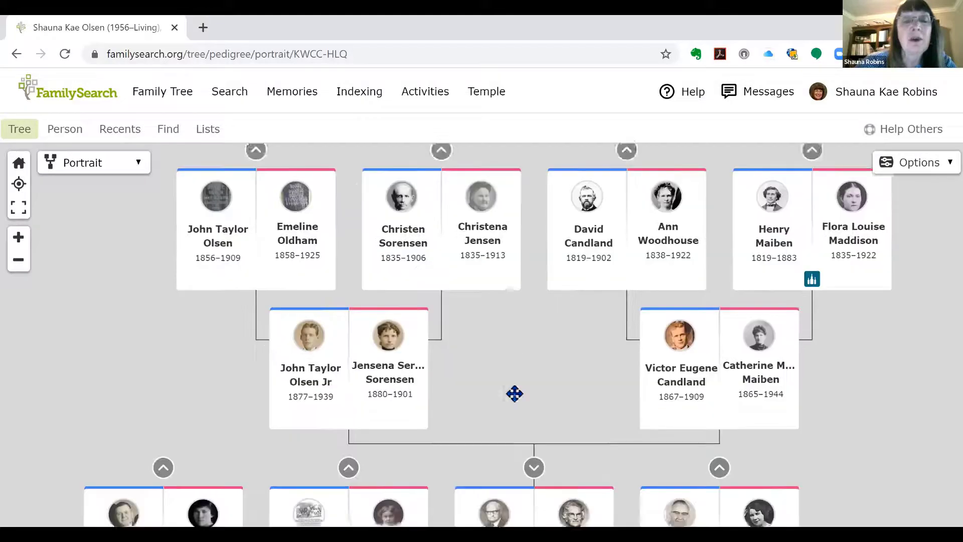
scroll(510, 299, down, 2)
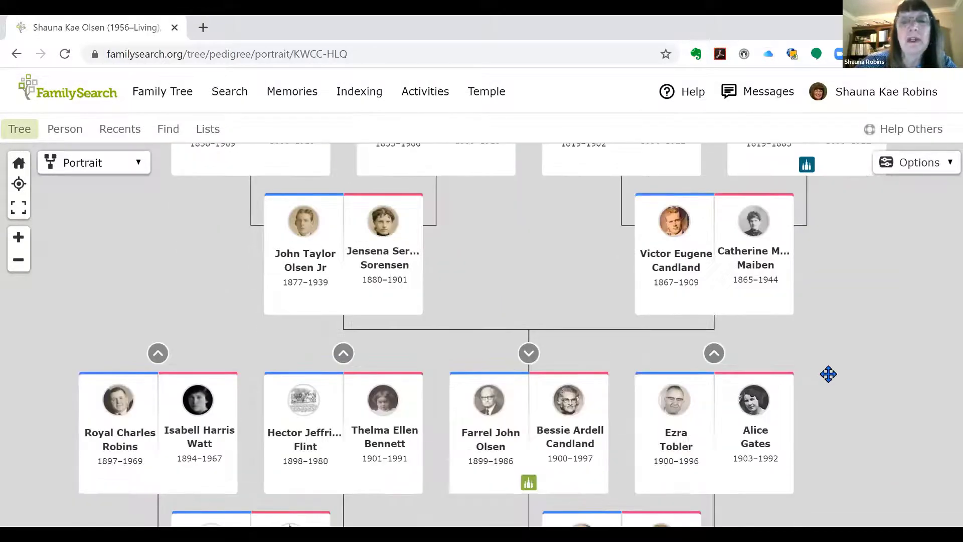
scroll(831, 330, down, 1)
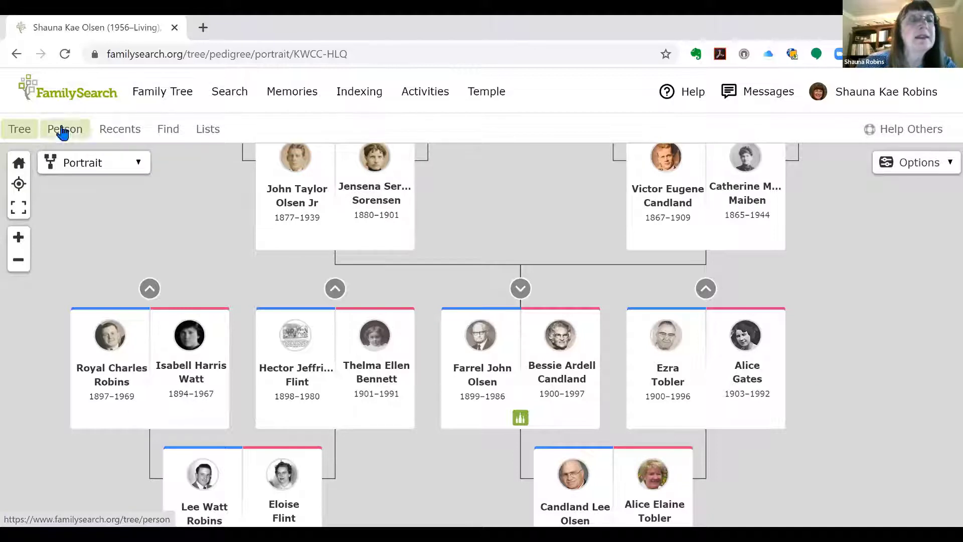
scroll(482, 251, down, 1)
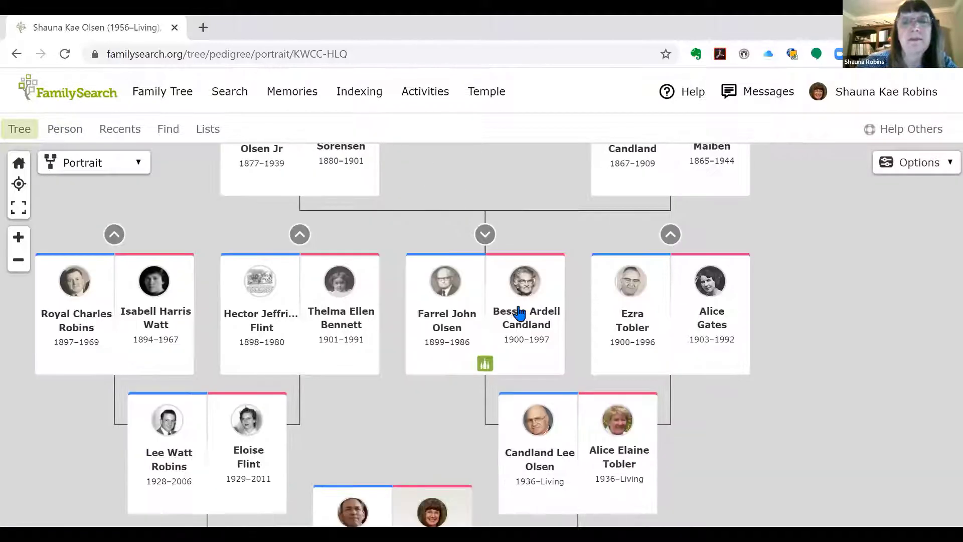
Step: Open the 1900–1997 ancestor's full person page from her tree card
click(523, 318)
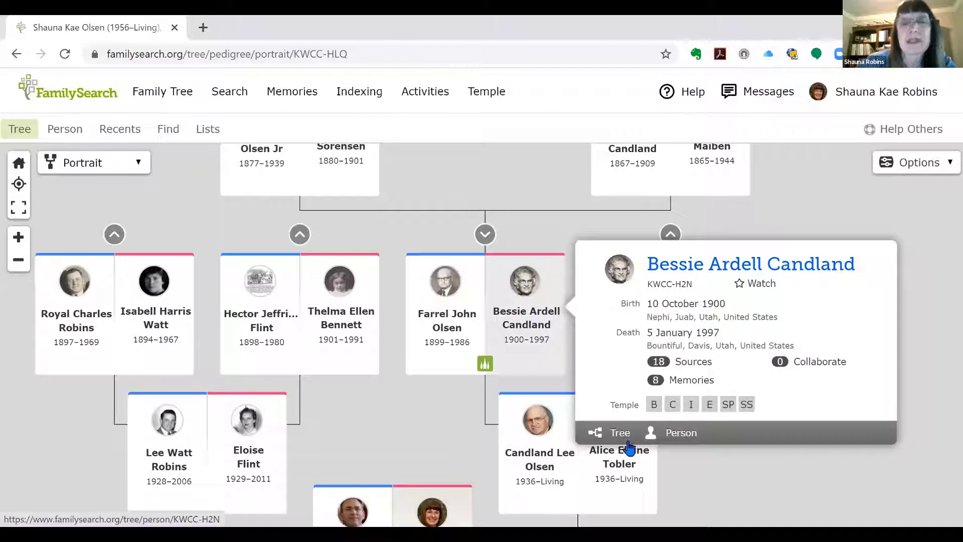
click(682, 437)
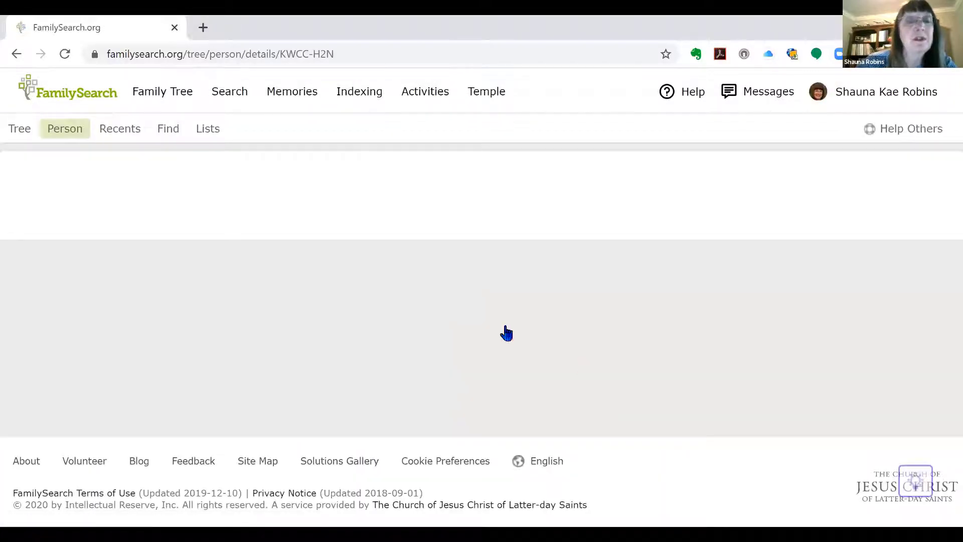
scroll(455, 299, down, 10)
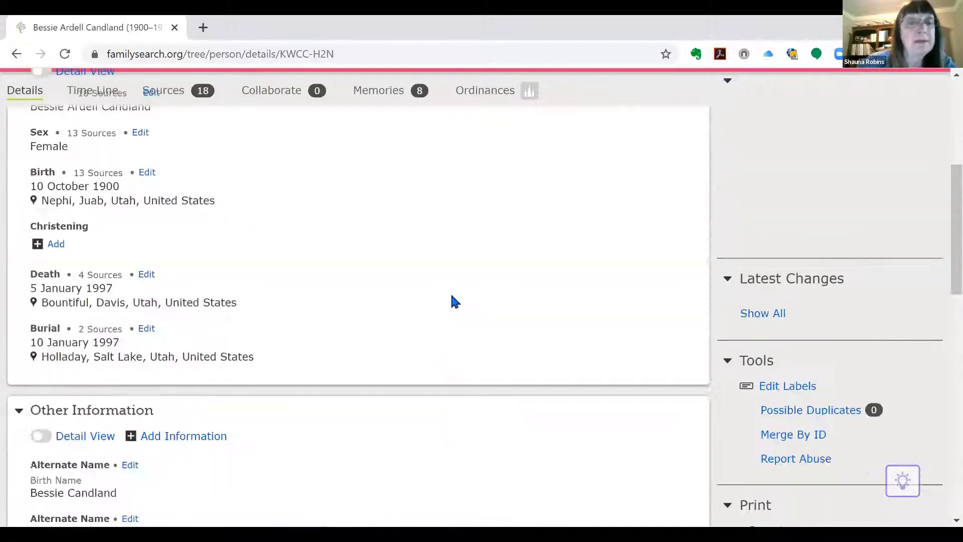
scroll(444, 305, down, 12)
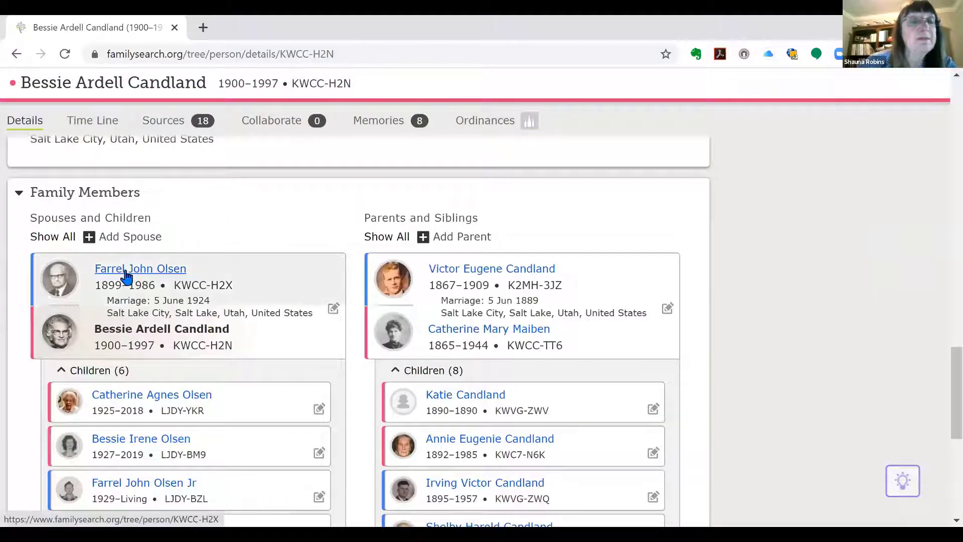
Step: Go to her husband's person page and open the Memories menu
click(125, 276)
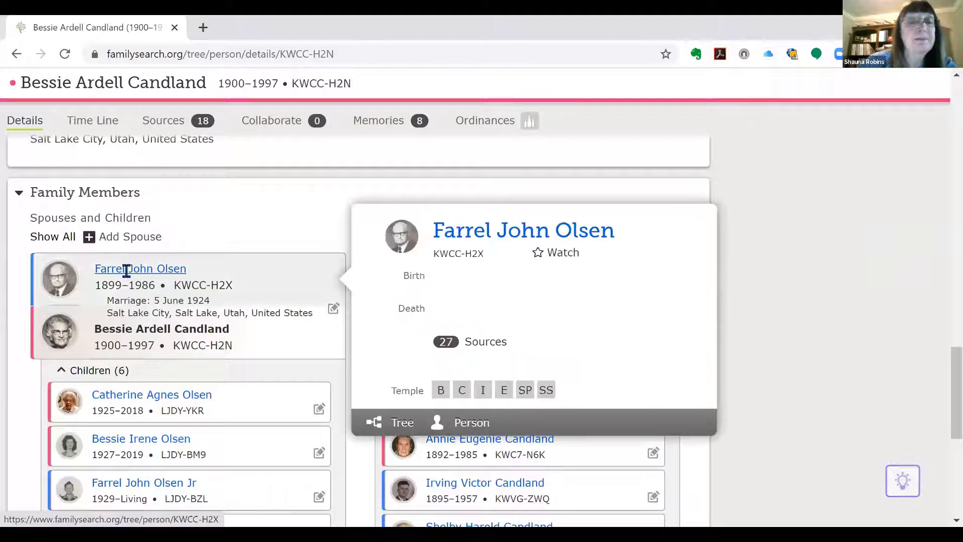
click(462, 423)
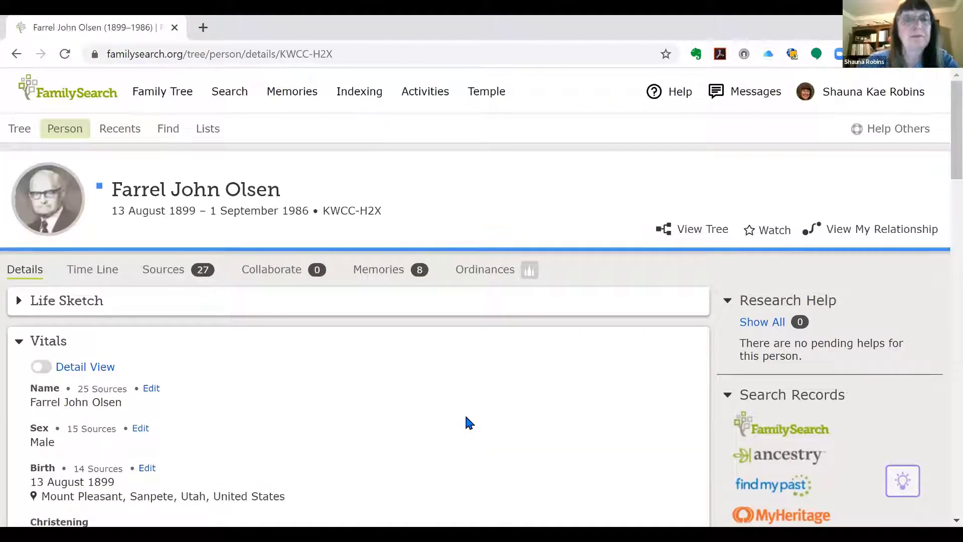
double_click(502, 341)
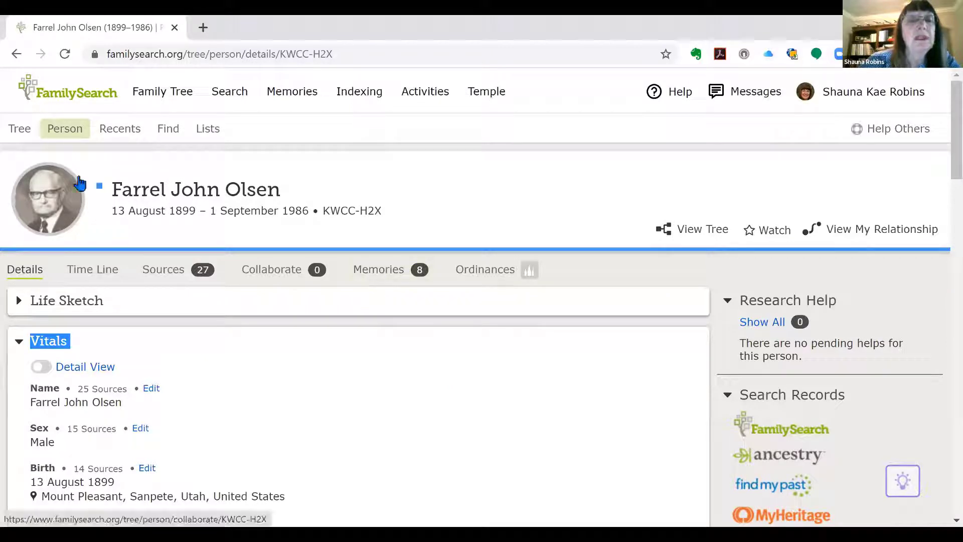
click(290, 99)
click(279, 158)
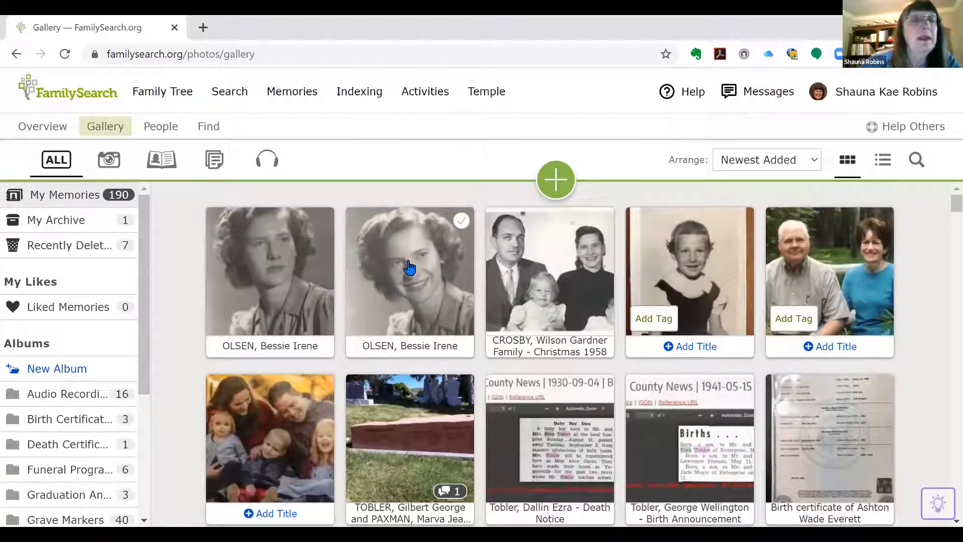
click(109, 161)
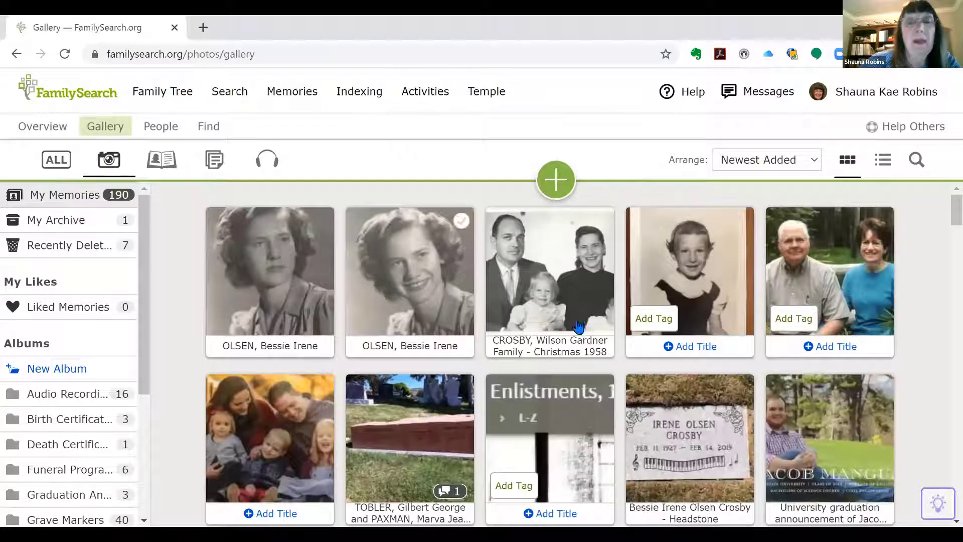
scroll(655, 318, down, 3)
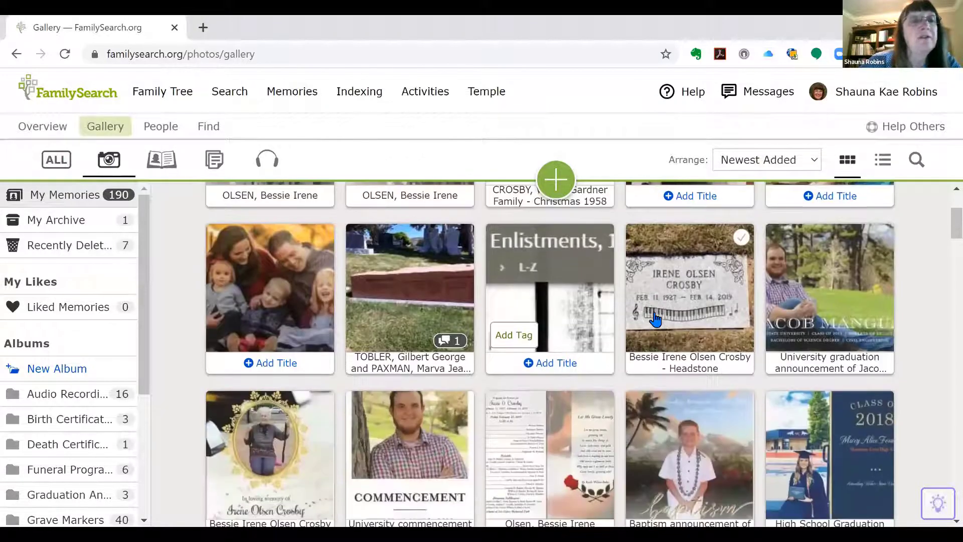
scroll(656, 319, down, 2)
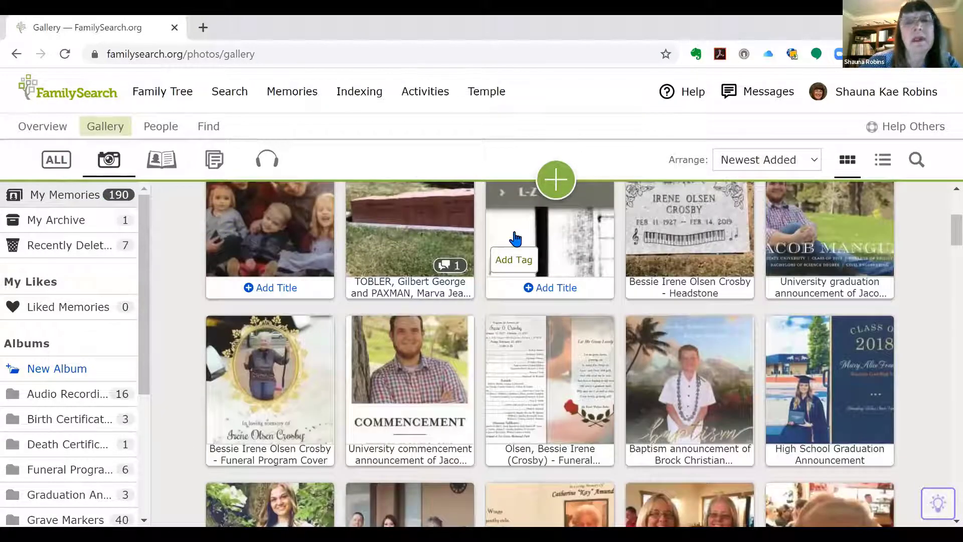
scroll(516, 239, down, 1)
scroll(515, 246, down, 7)
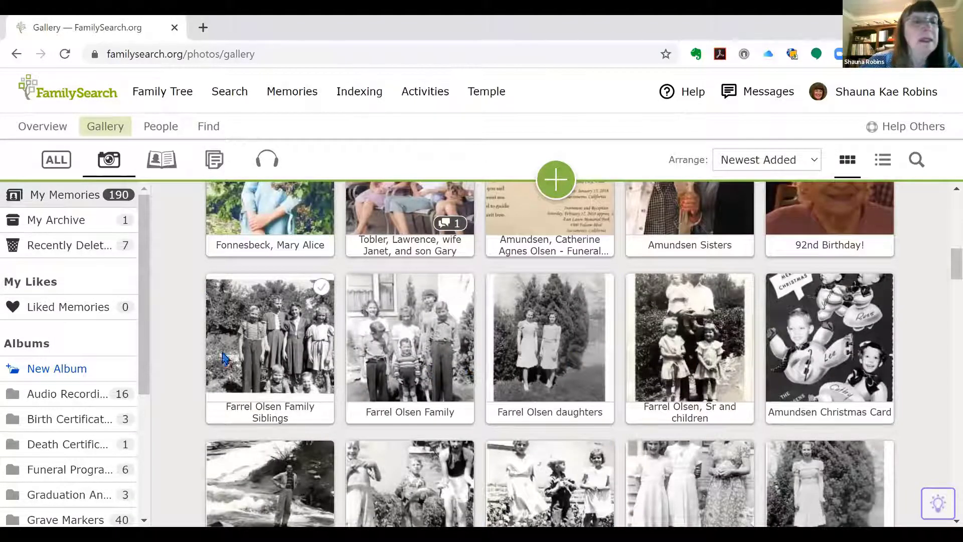
click(37, 372)
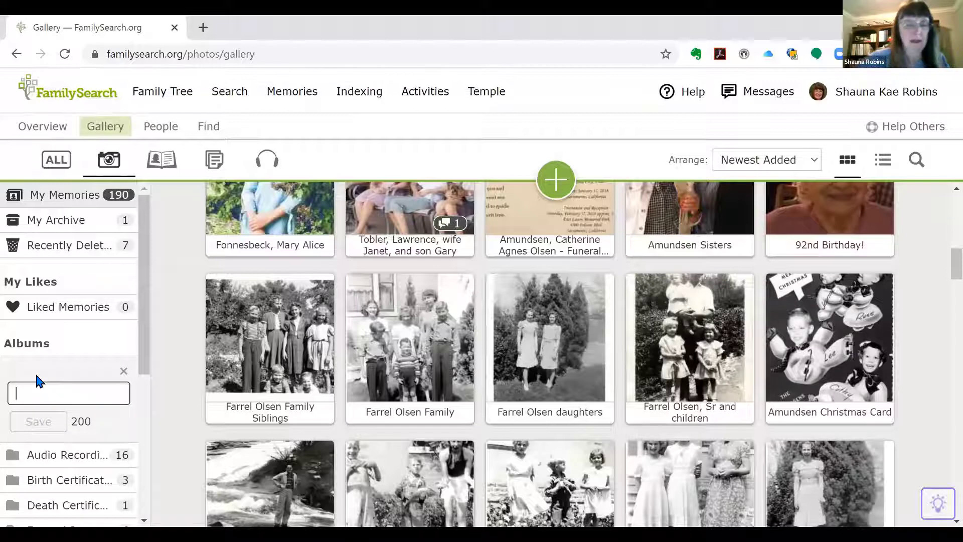
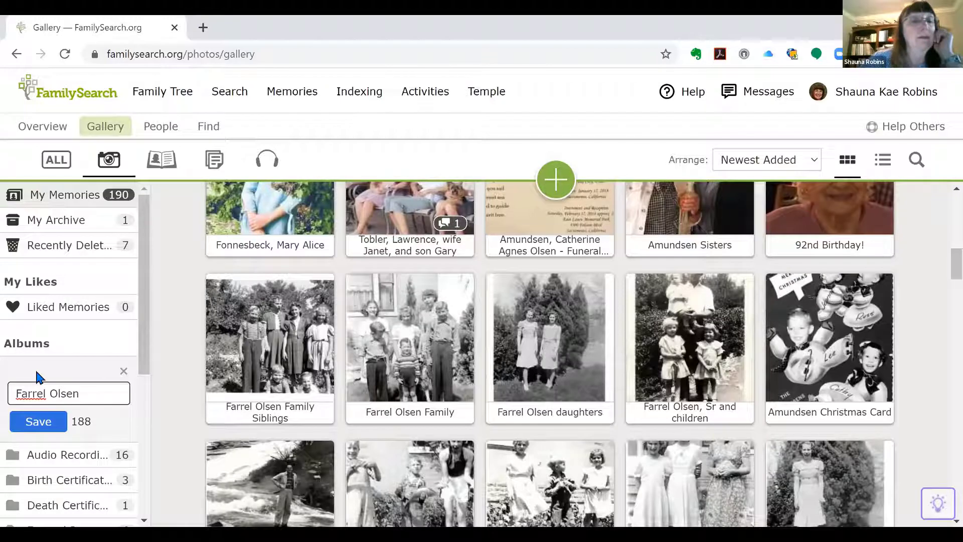
click(34, 423)
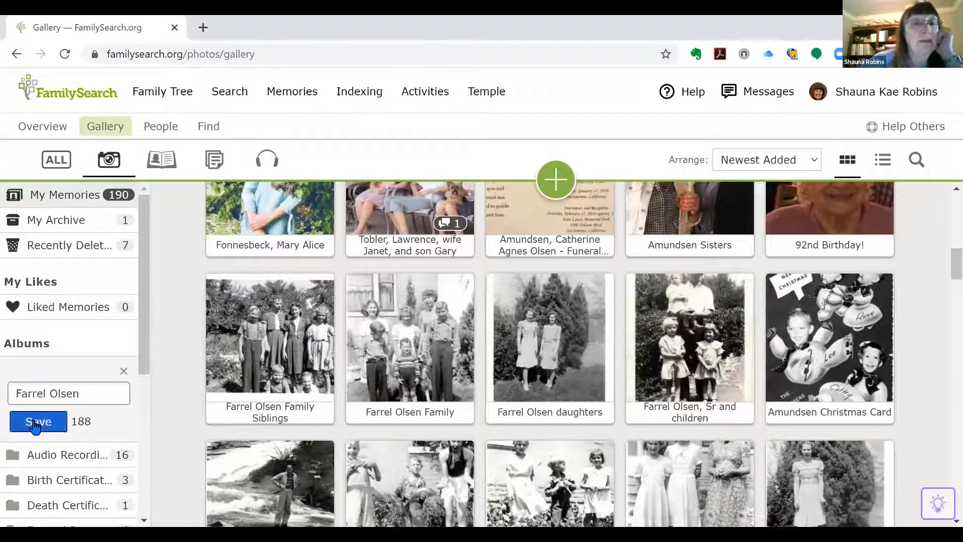
mouse_move(279, 307)
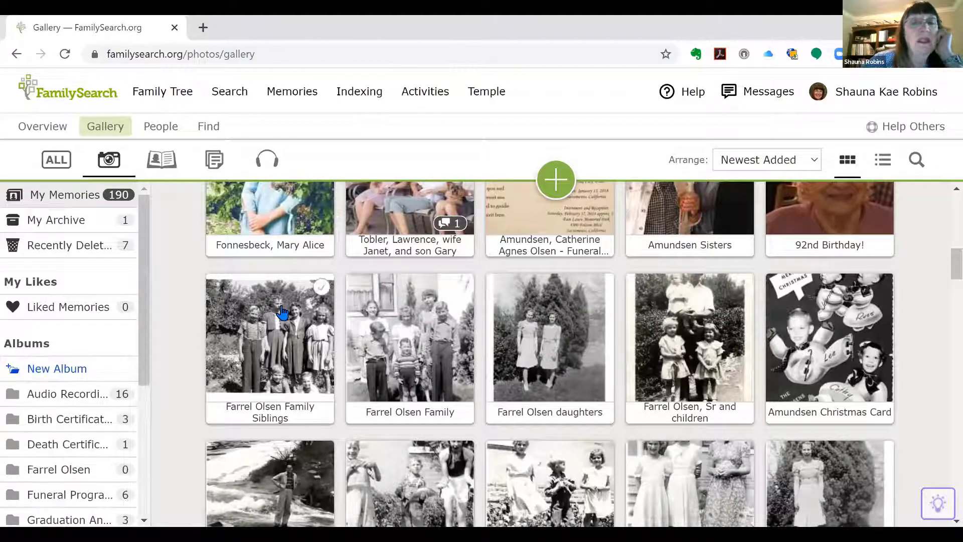
click(322, 288)
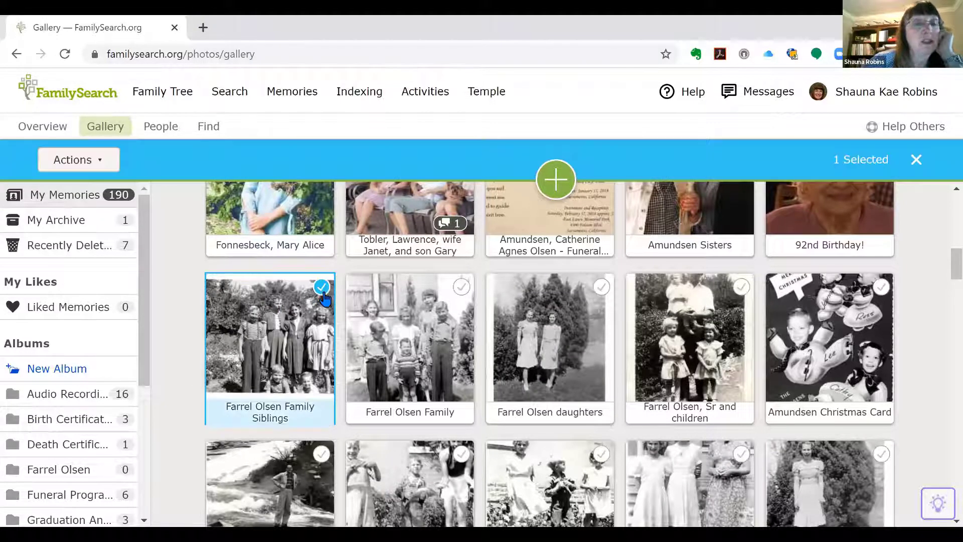
click(462, 287)
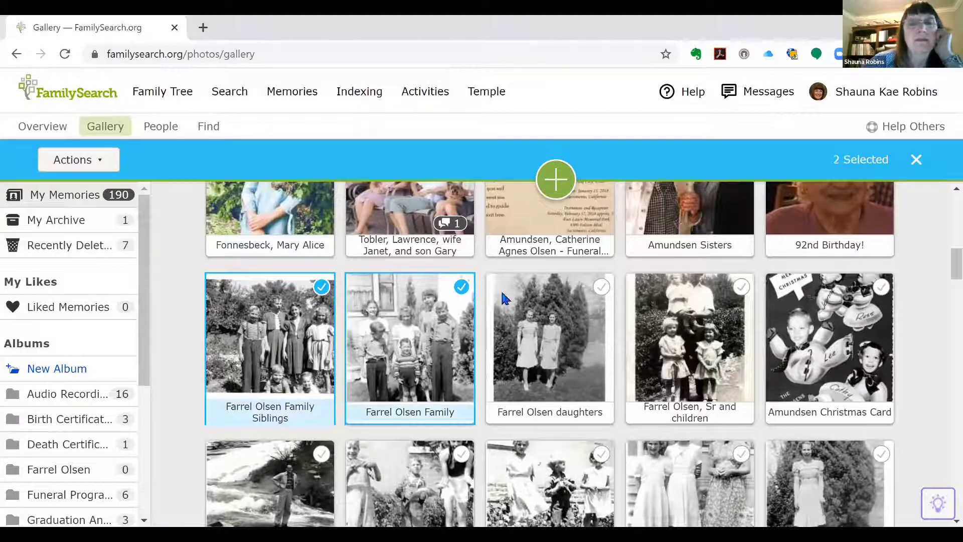
click(601, 288)
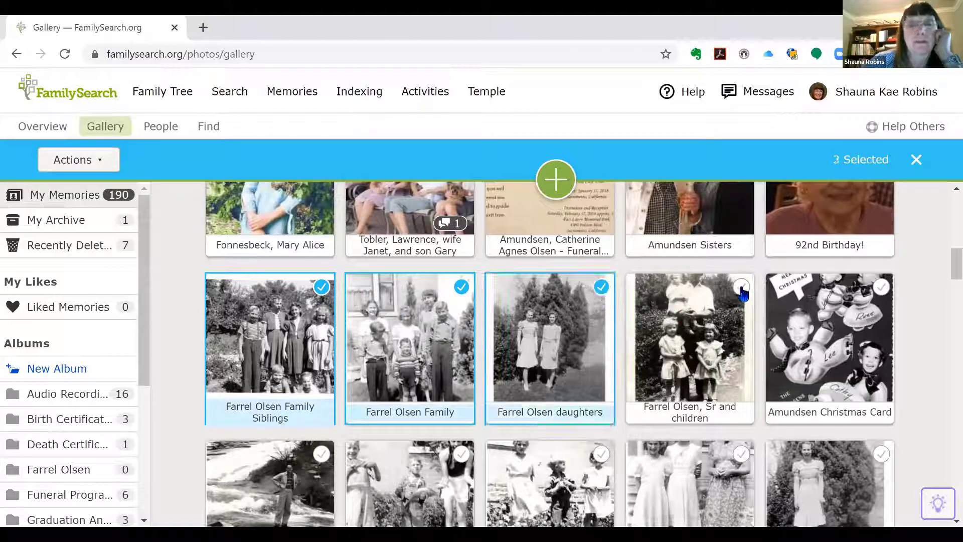
click(742, 289)
click(461, 455)
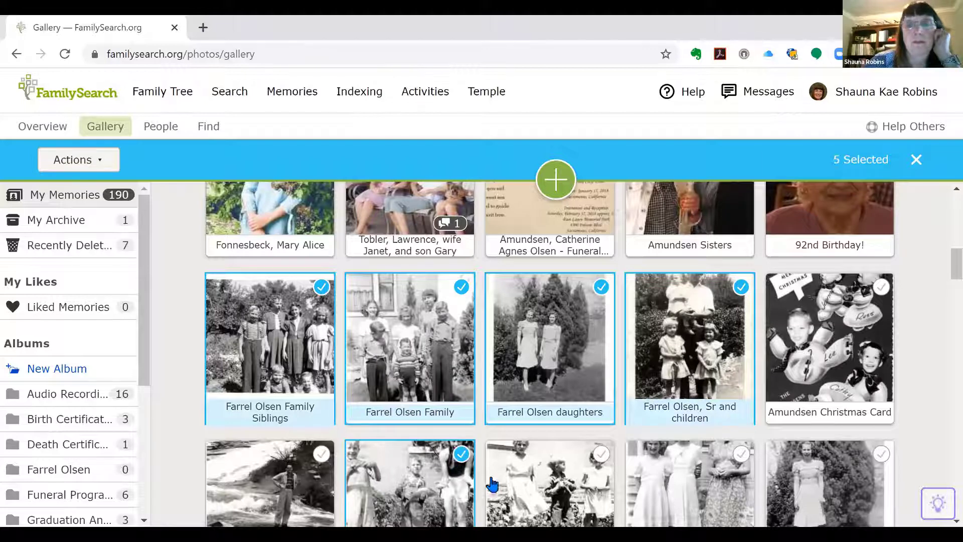
click(600, 454)
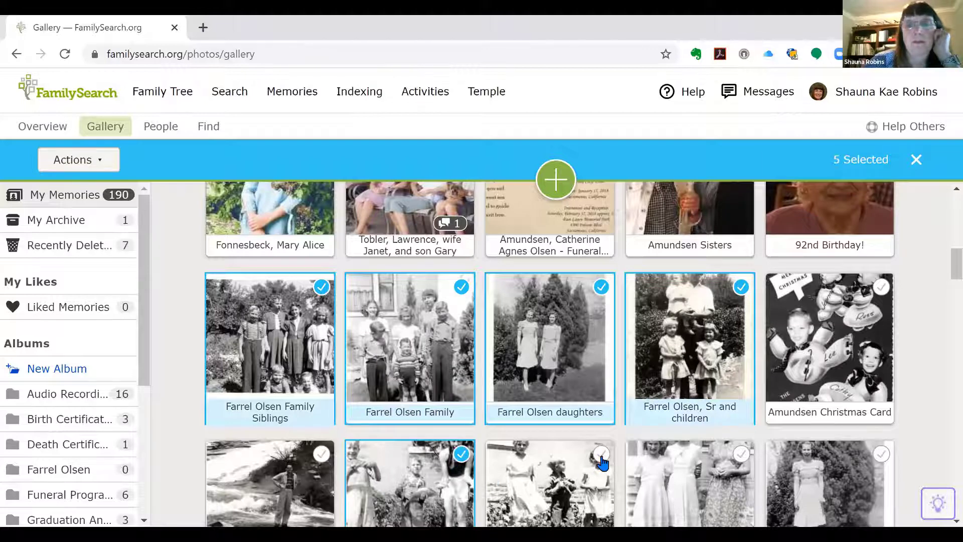
click(882, 455)
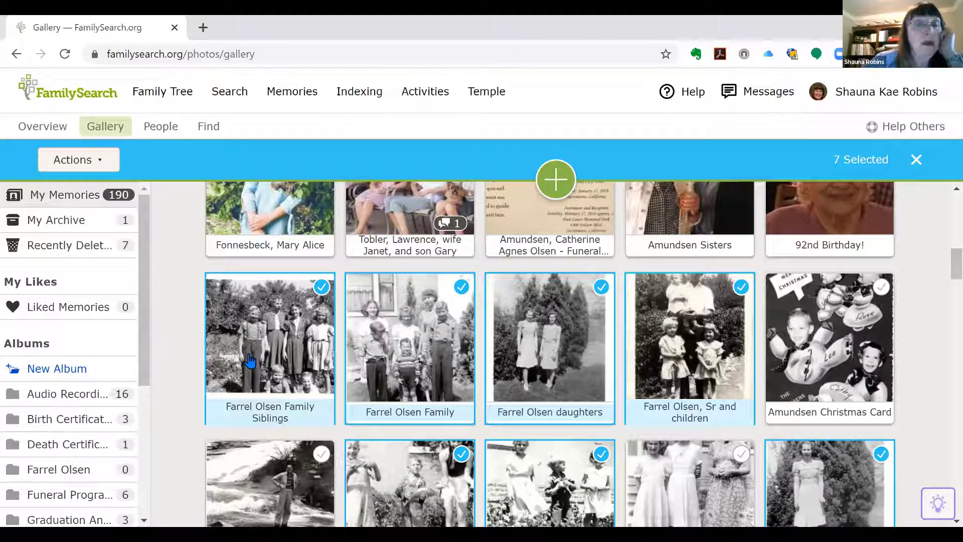
drag(249, 361, 81, 476)
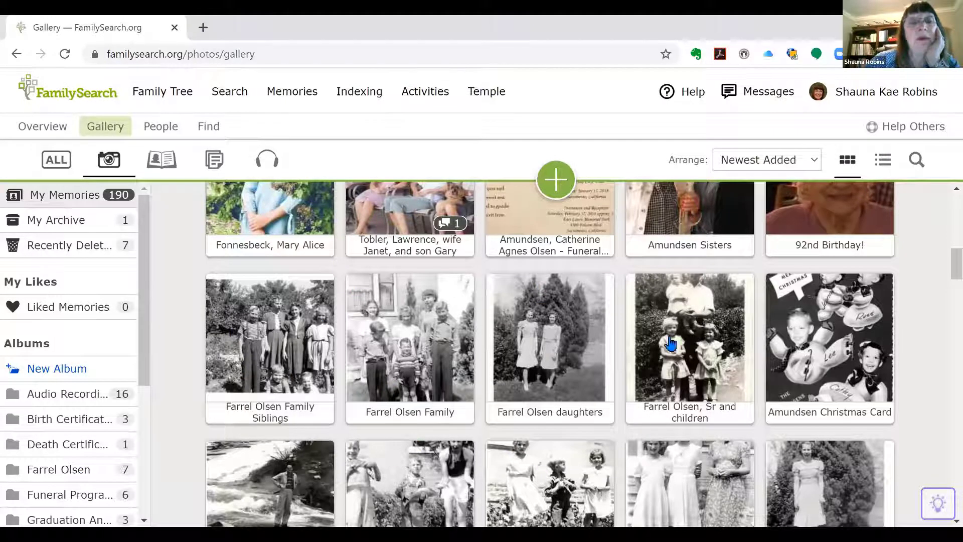
click(62, 472)
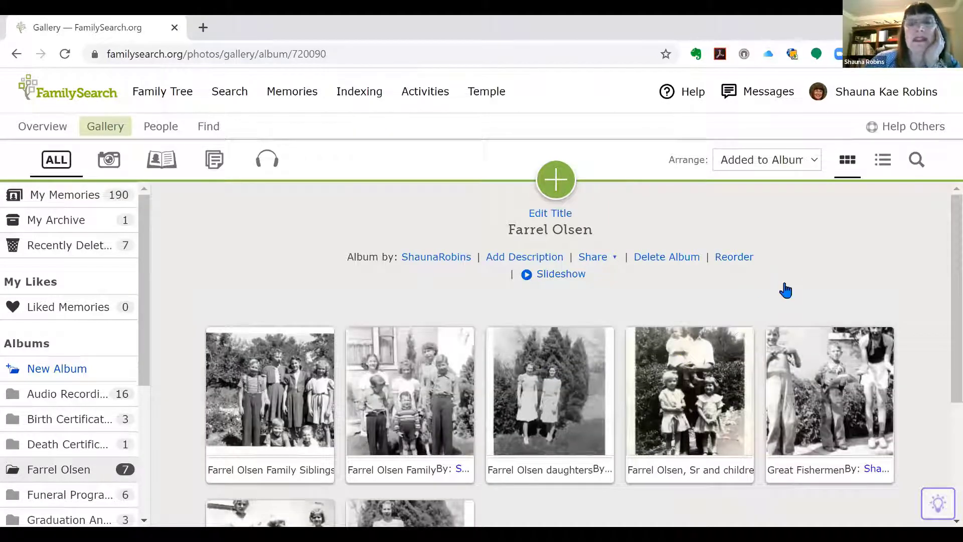
scroll(785, 288, down, 2)
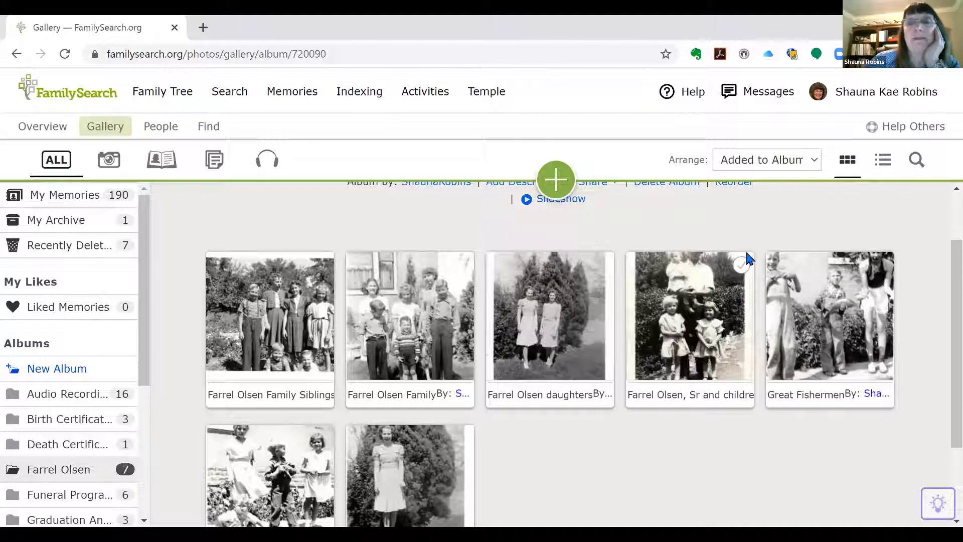
scroll(748, 258, up, 2)
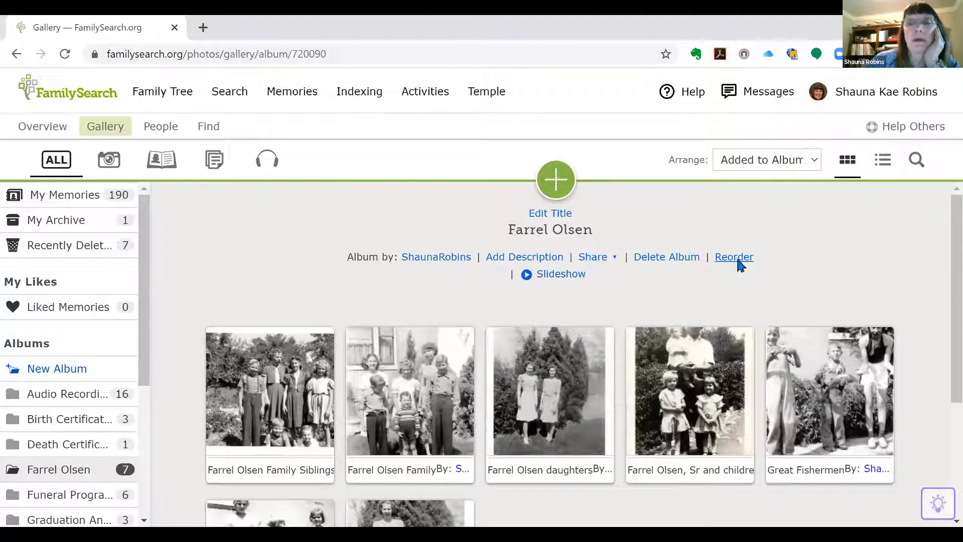
click(735, 260)
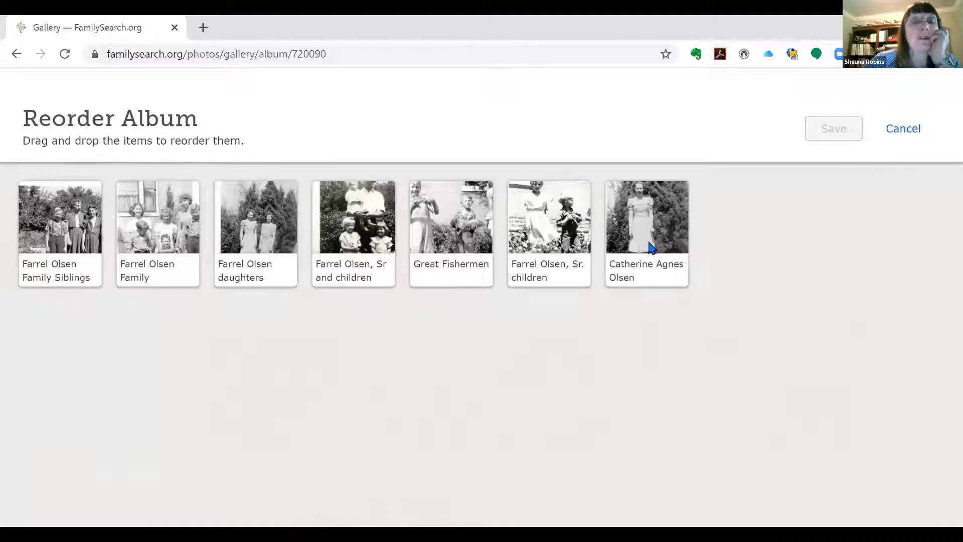
drag(651, 247, 326, 253)
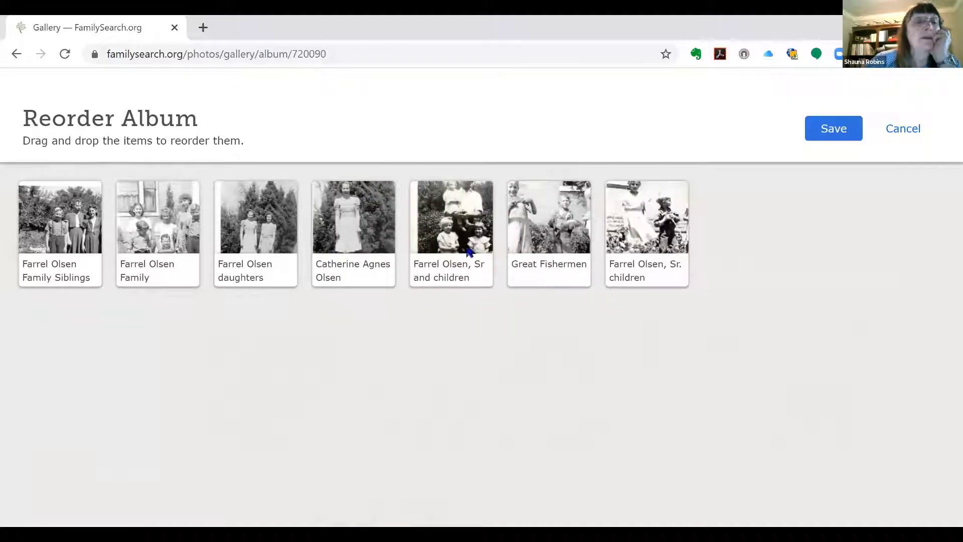
drag(469, 251, 31, 232)
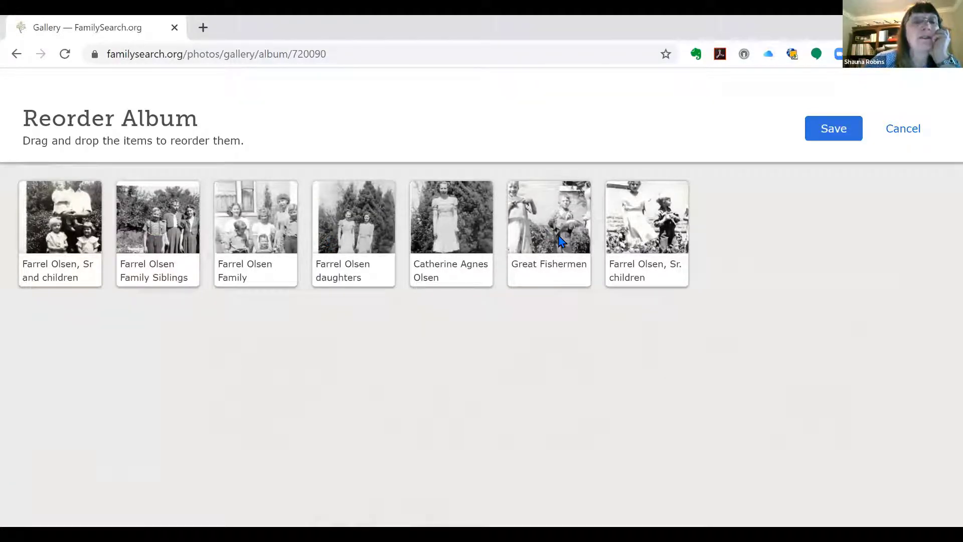
drag(562, 242, 256, 231)
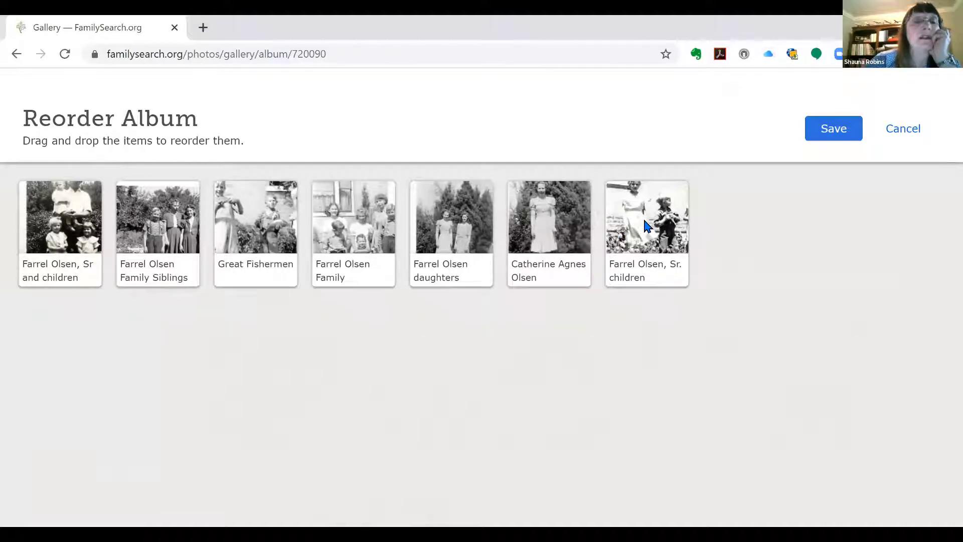
drag(647, 226, 206, 216)
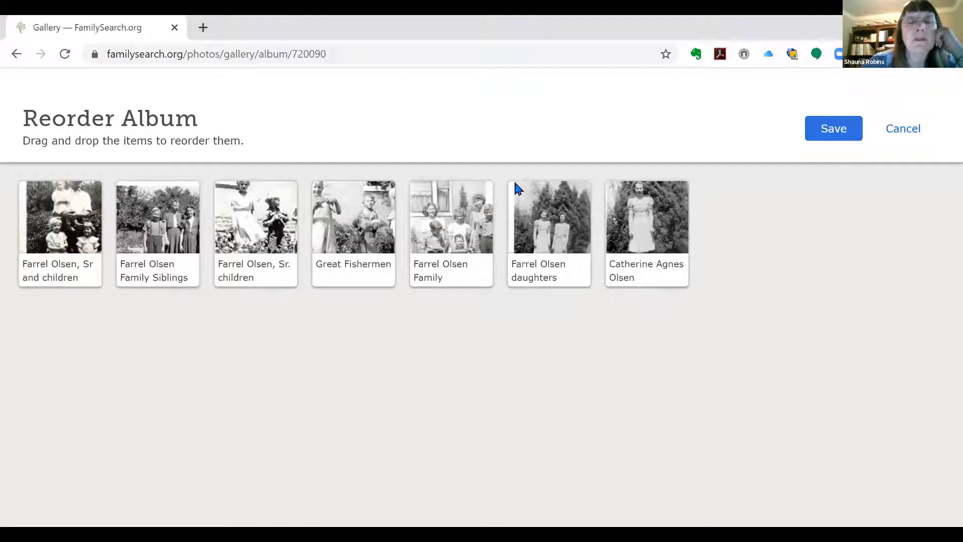
click(833, 133)
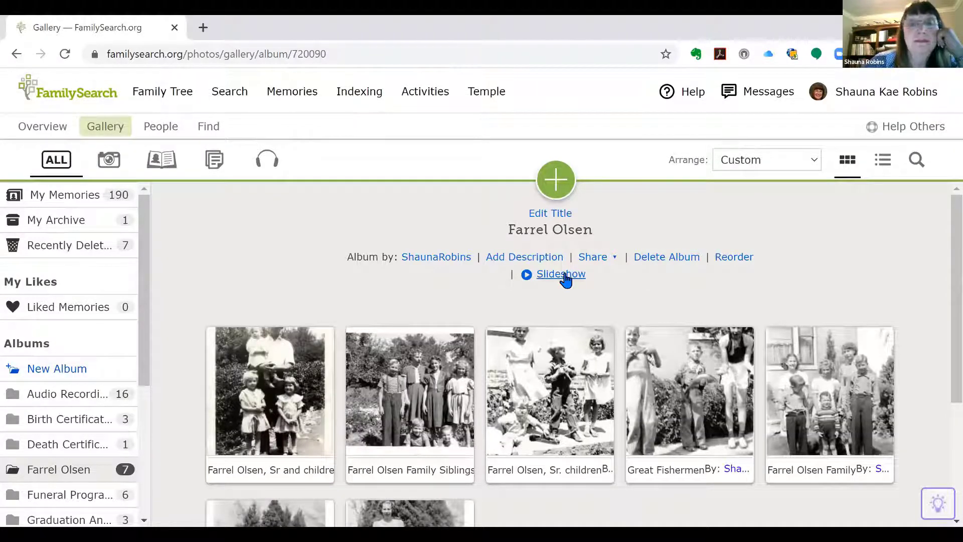
click(565, 277)
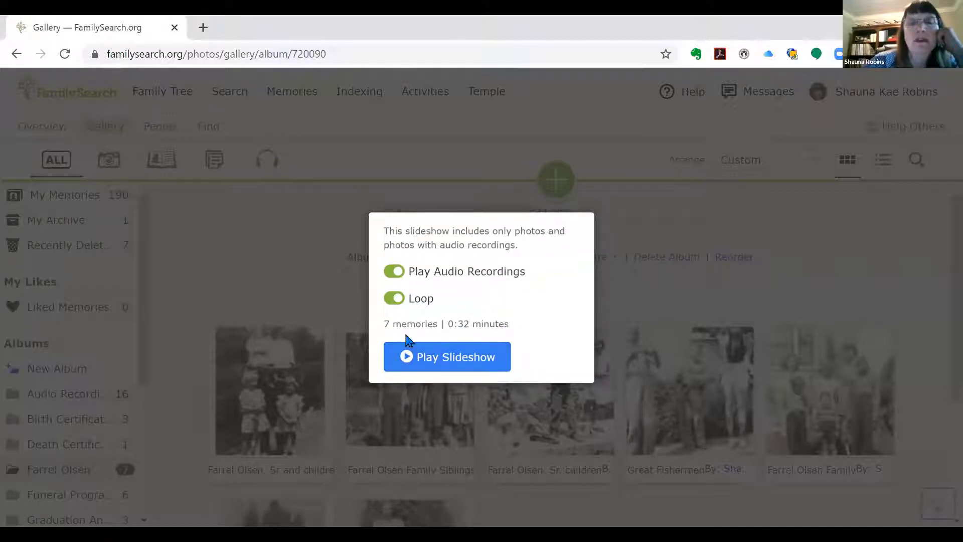
click(466, 364)
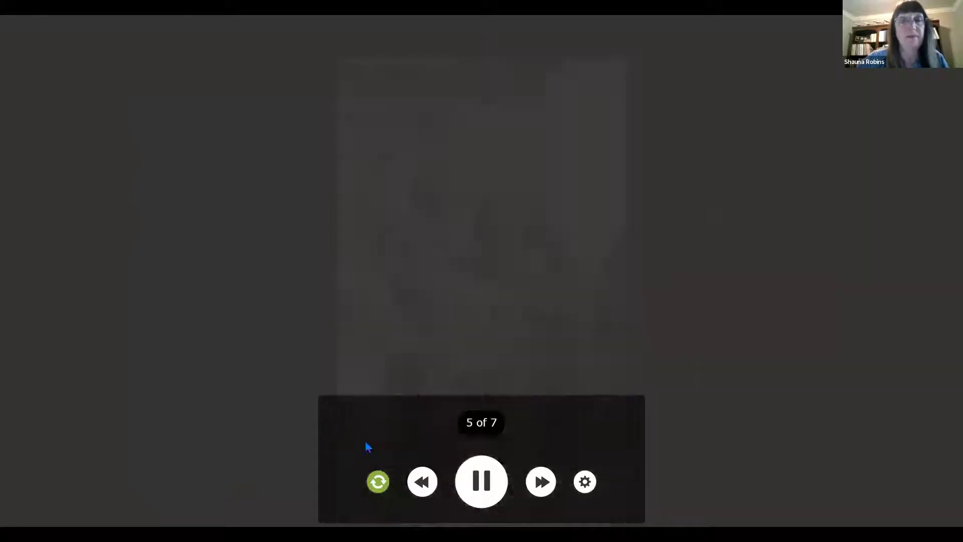
click(472, 479)
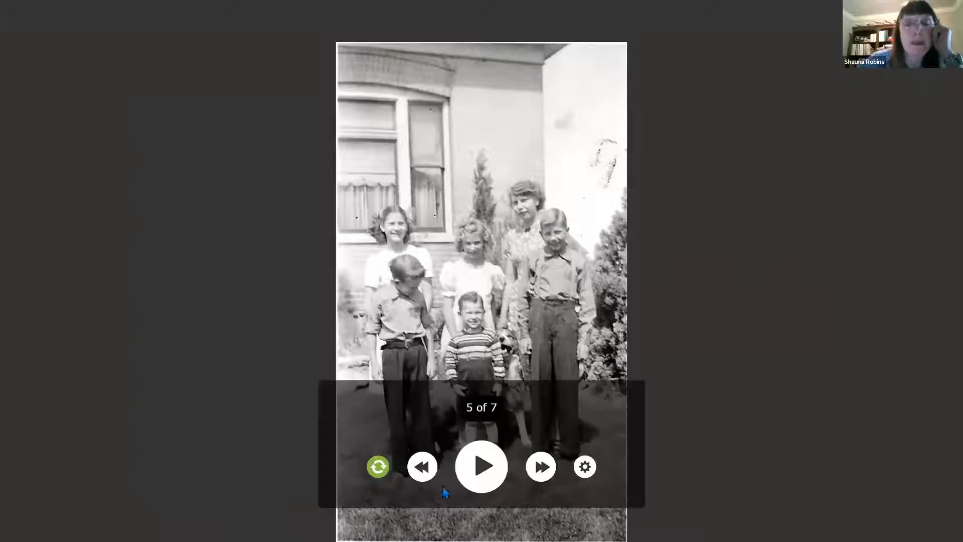
click(477, 470)
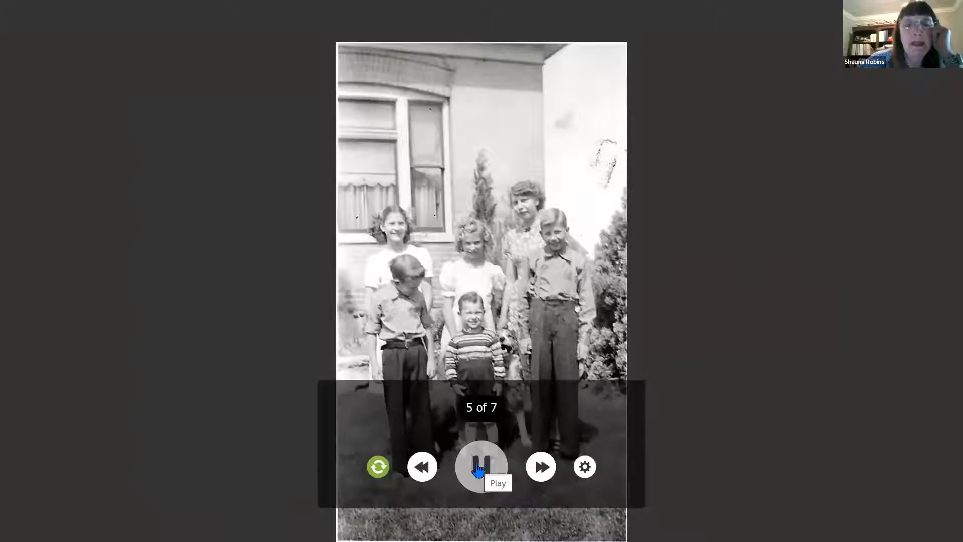